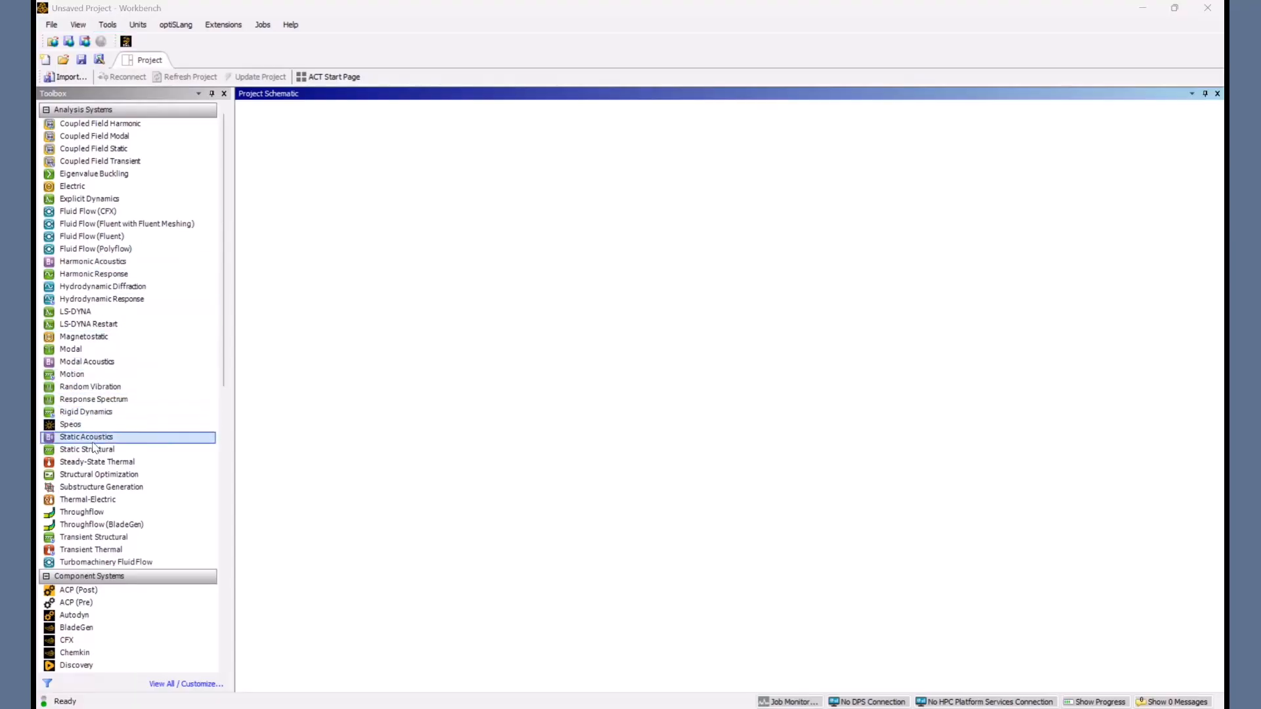
Step: Add a Static Structural analysis system to the project schematic and show the Properties pane
drag(76, 453, 309, 164)
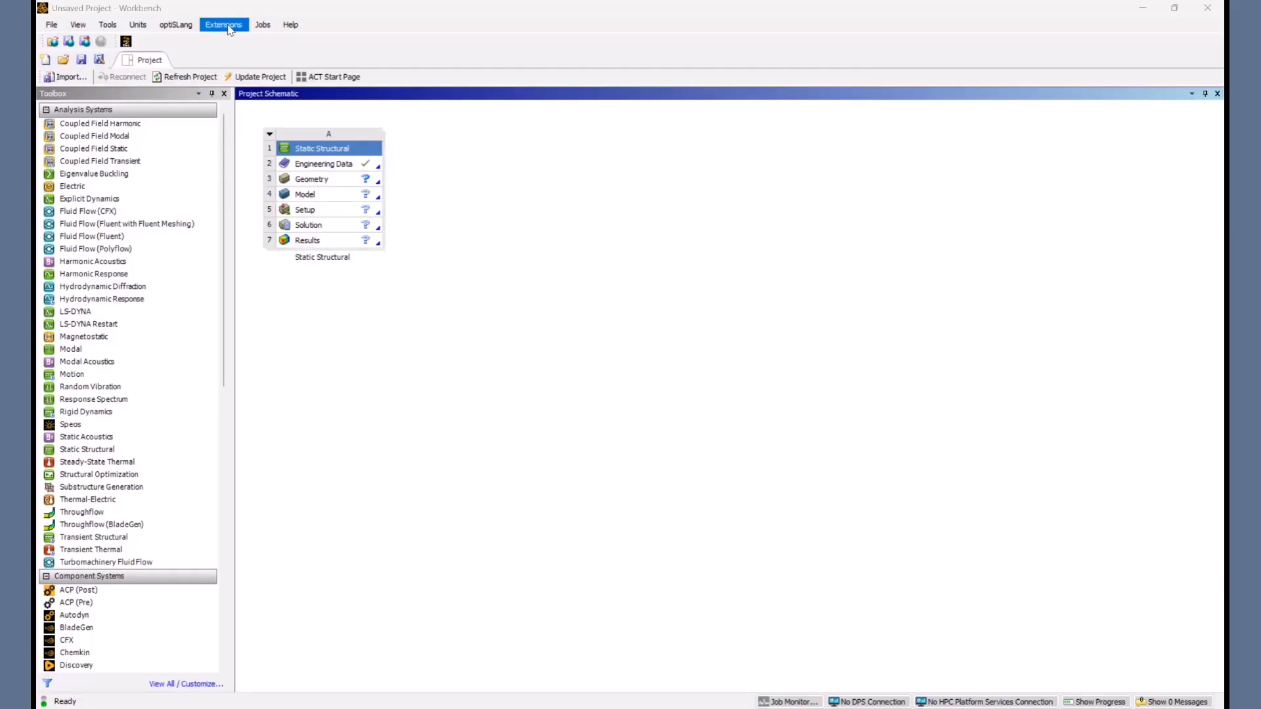
click(78, 24)
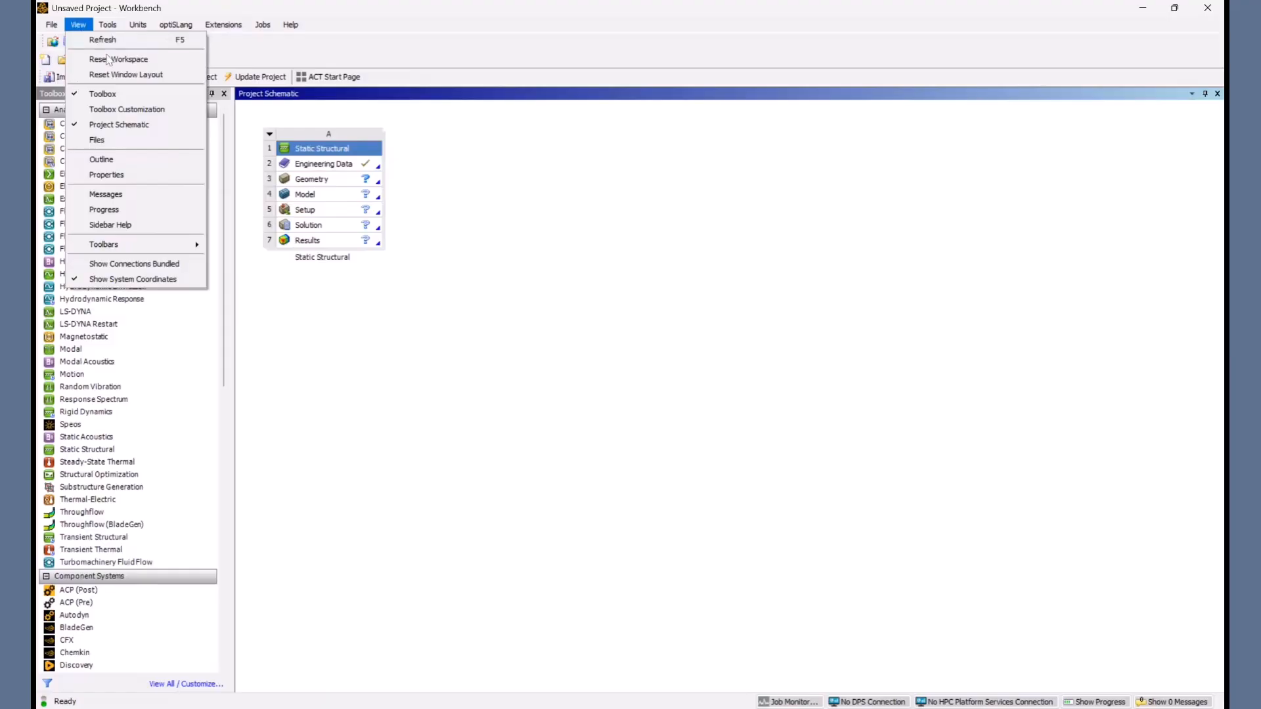
click(139, 175)
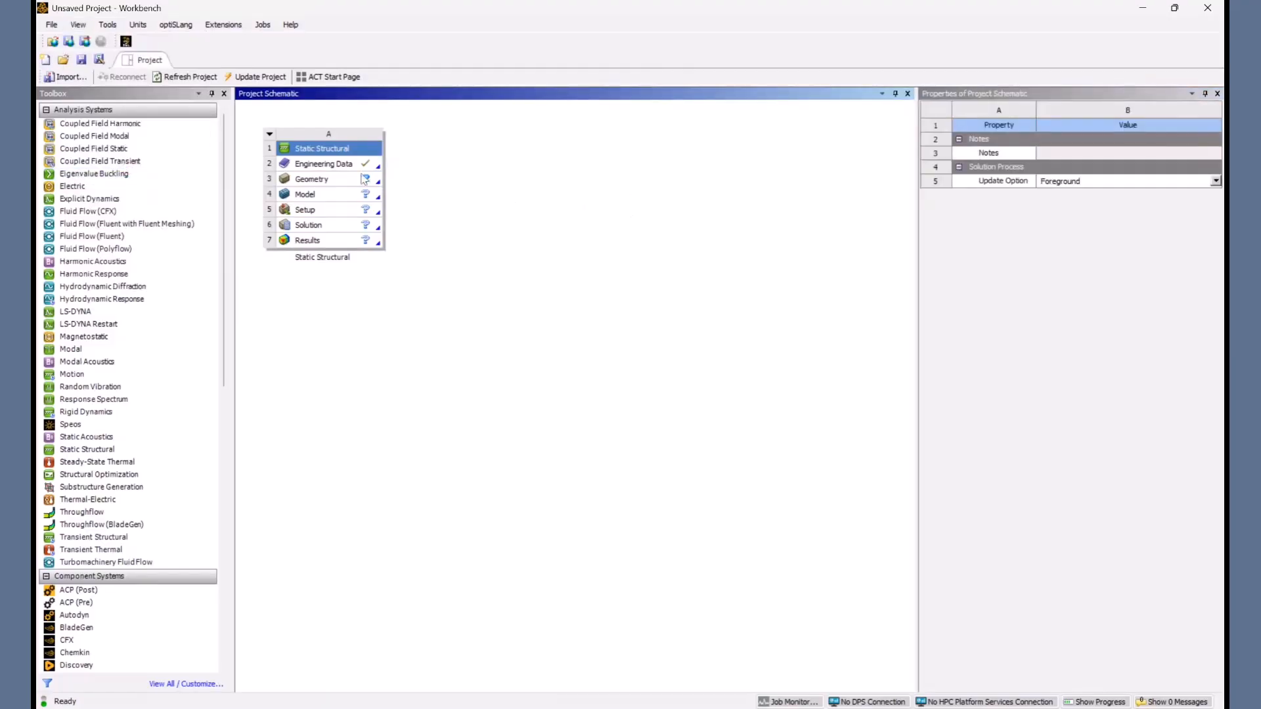
Step: Examine the properties of the Static Structural system's Engineering Data, Geometry, Setup and Solution cells
click(341, 146)
click(328, 164)
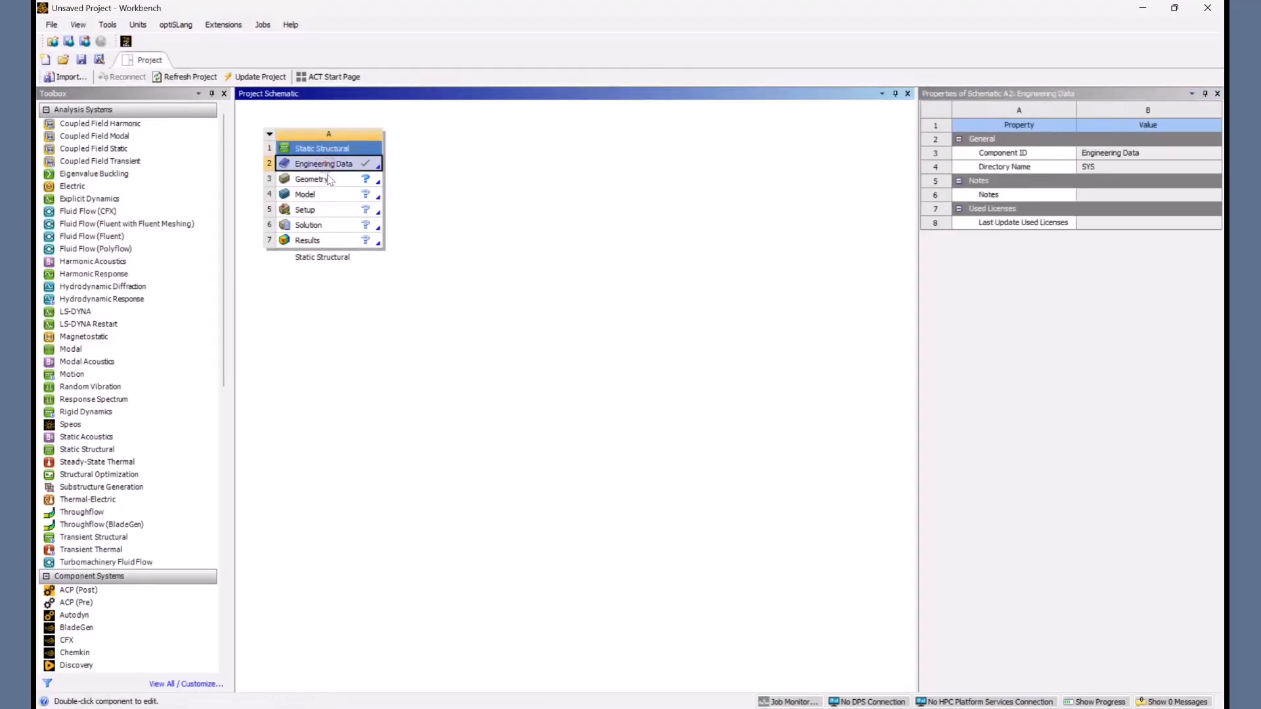
click(322, 179)
click(308, 209)
click(309, 225)
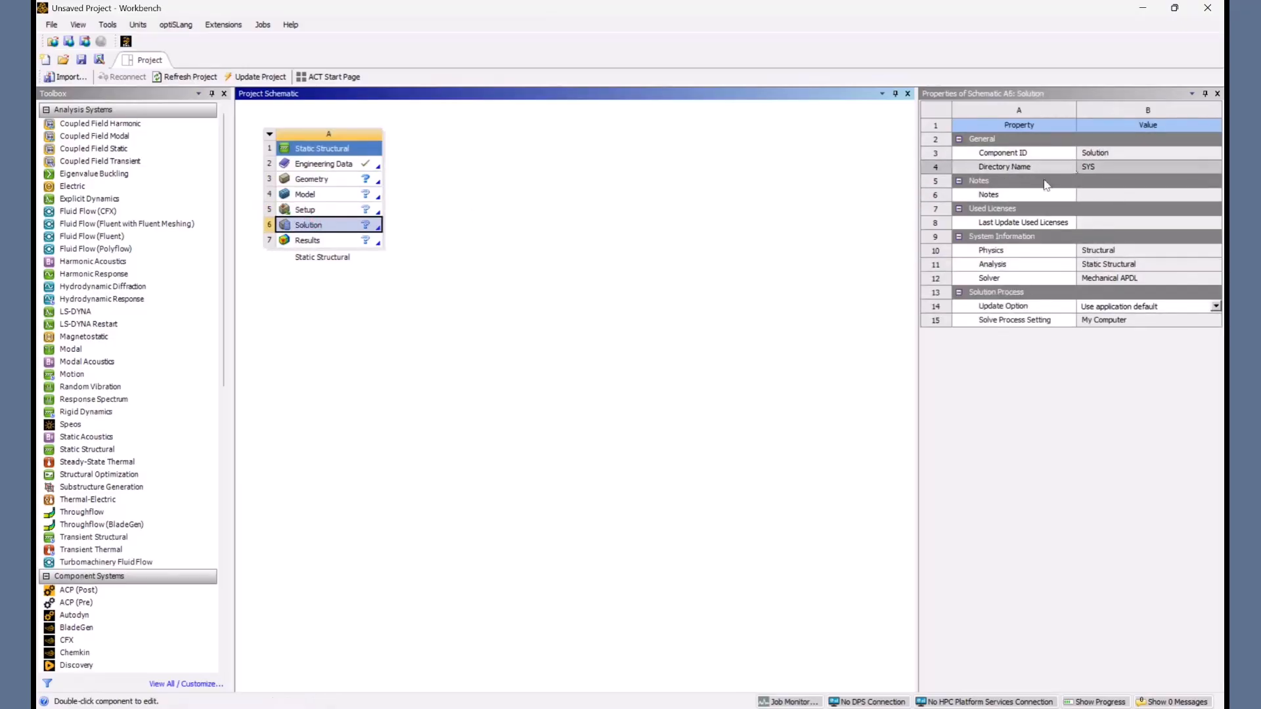
click(329, 161)
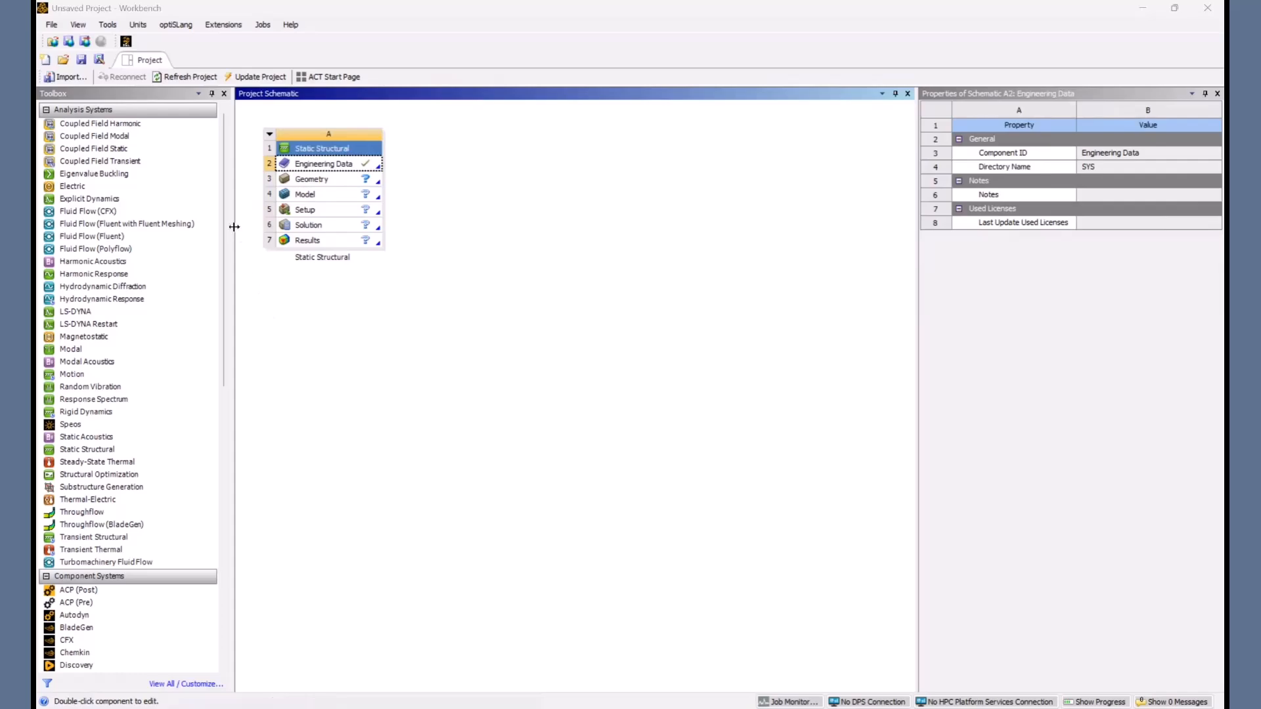
Step: Review the available project unit systems and the Static Structural system's general properties without changing them
click(136, 24)
click(136, 25)
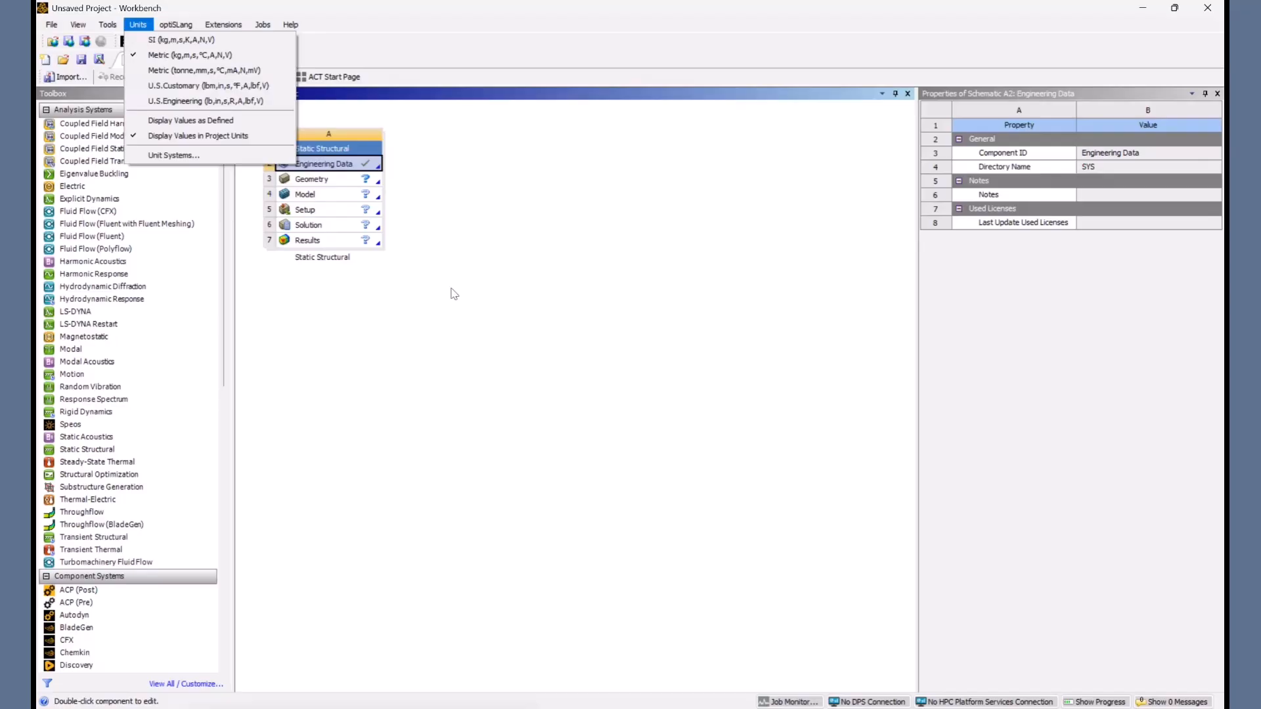
click(475, 276)
click(322, 151)
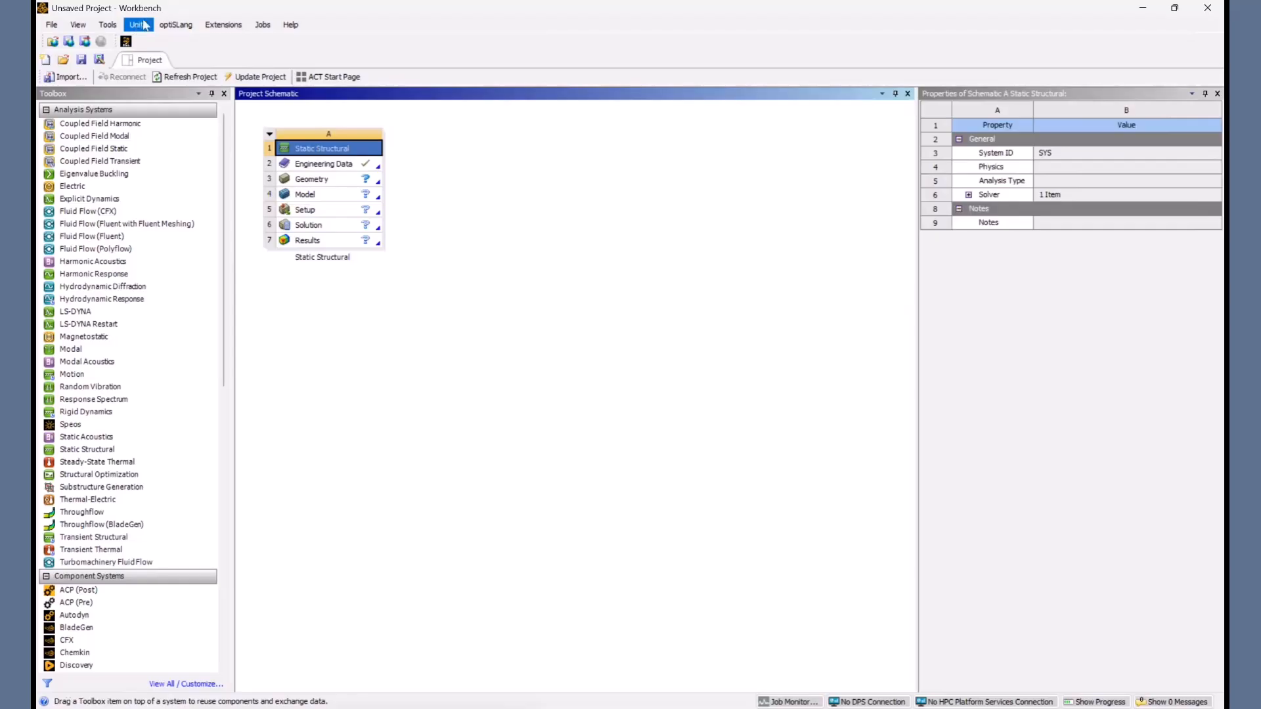
click(525, 391)
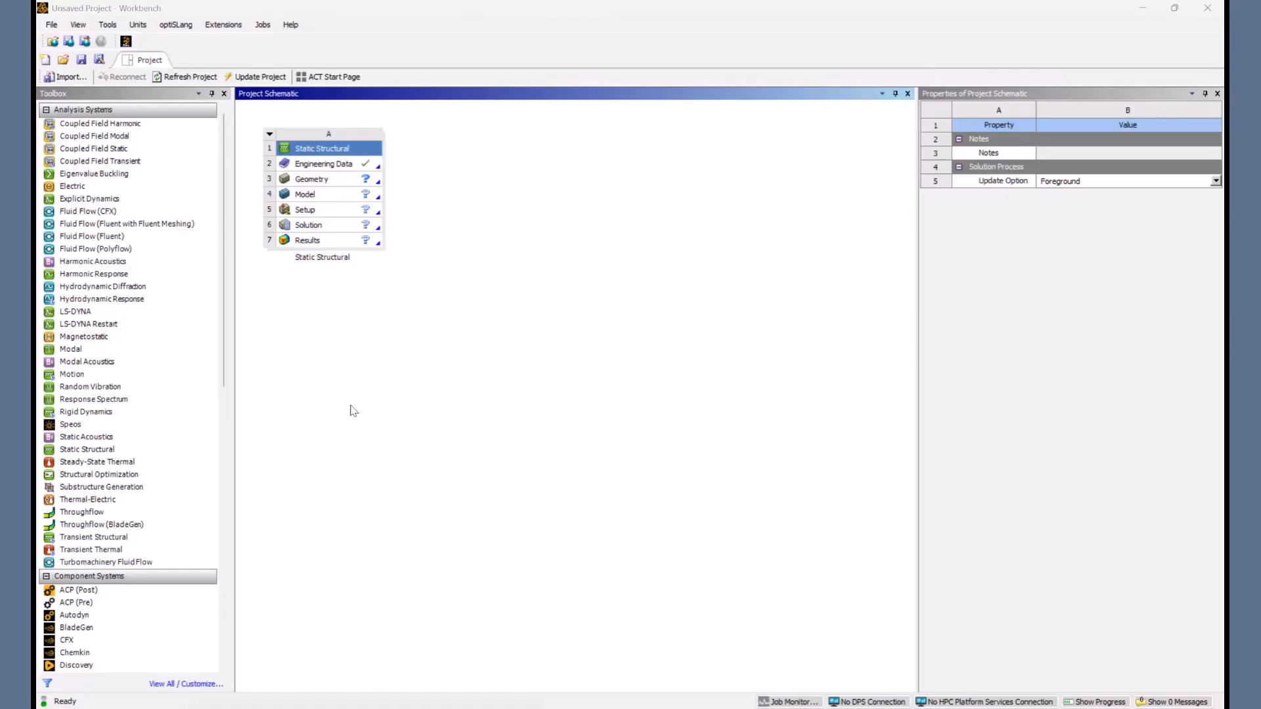
click(339, 170)
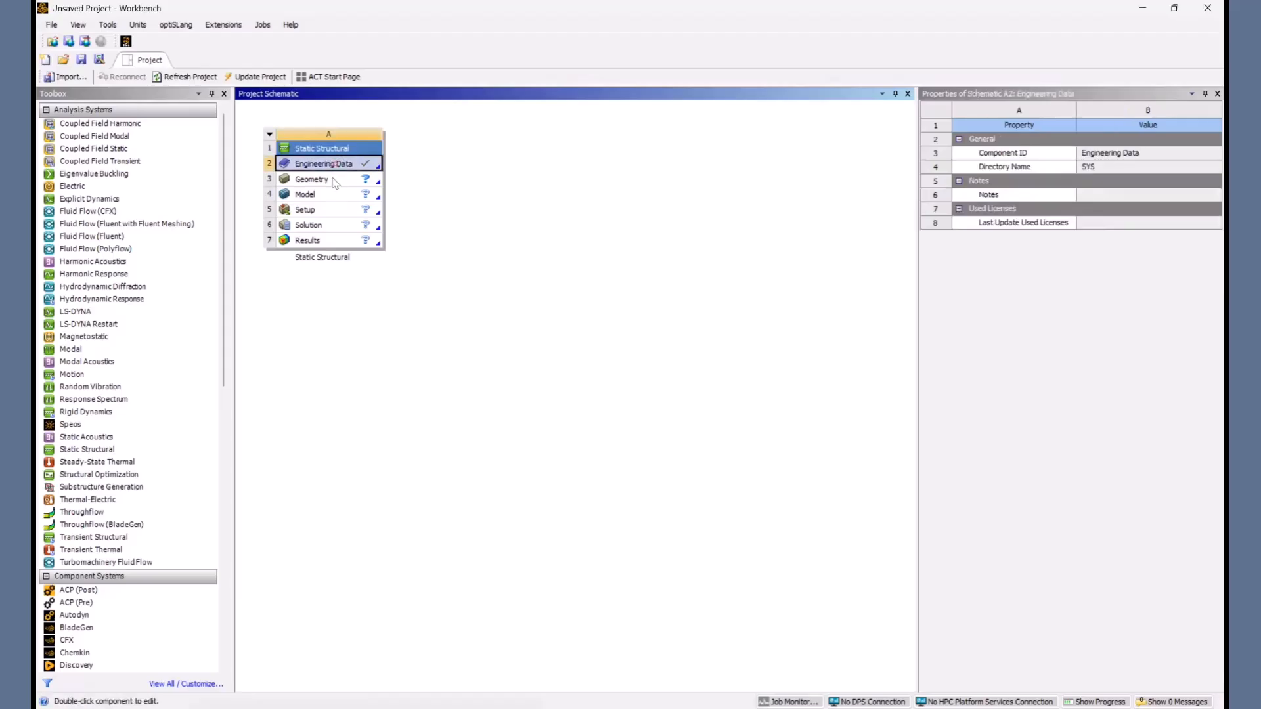
click(331, 180)
click(325, 195)
key(Down)
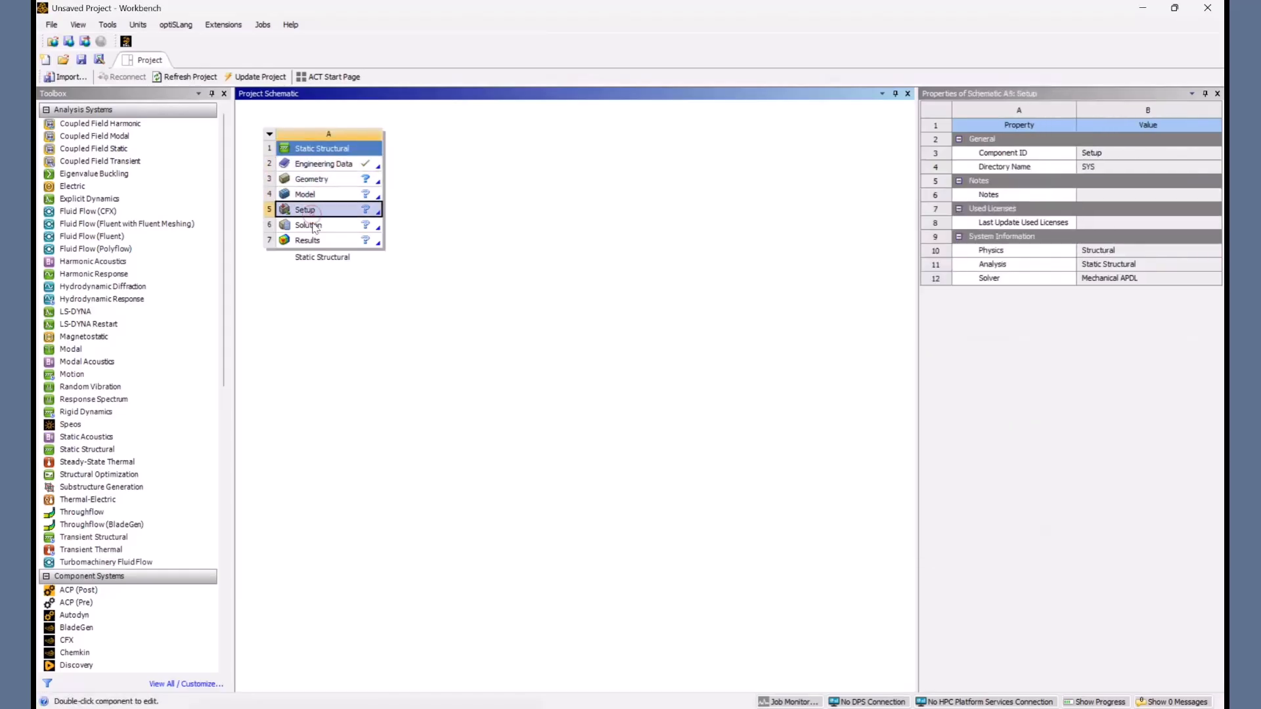
Step: Open the system's Engineering Data, display the Engineering Data Sources, and enlarge the source and material list panes
click(316, 167)
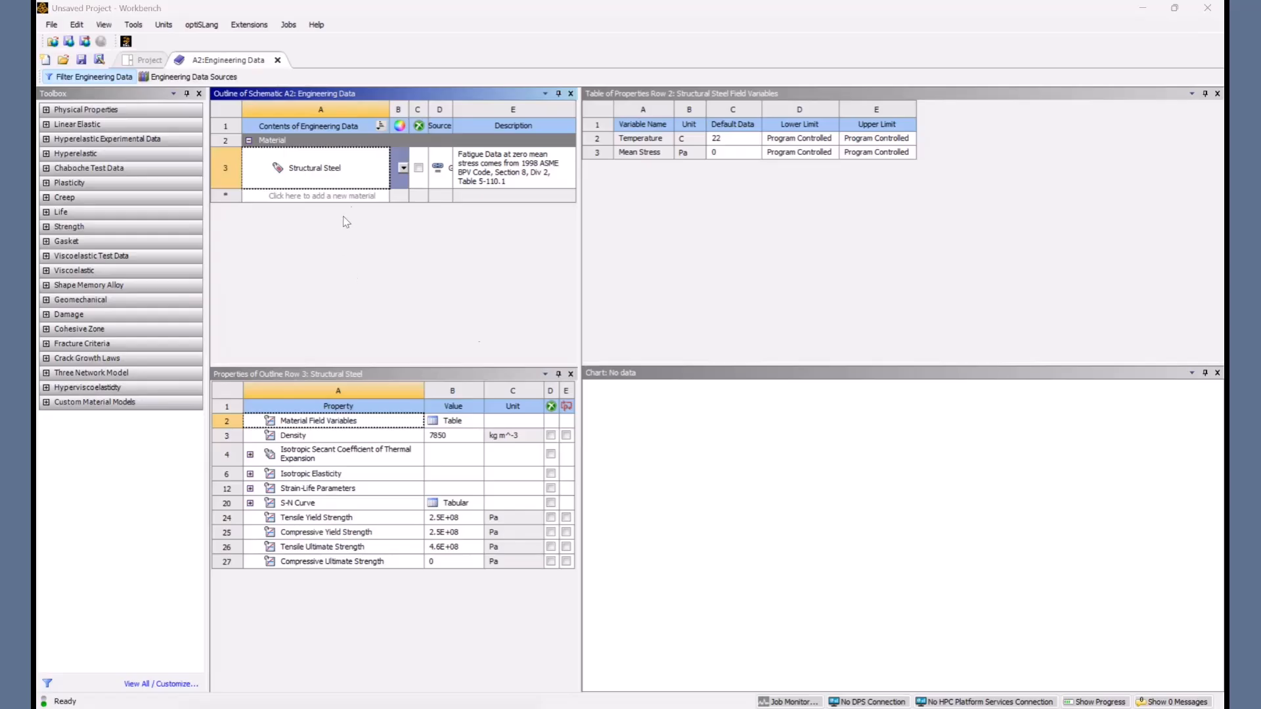
drag(315, 372, 316, 415)
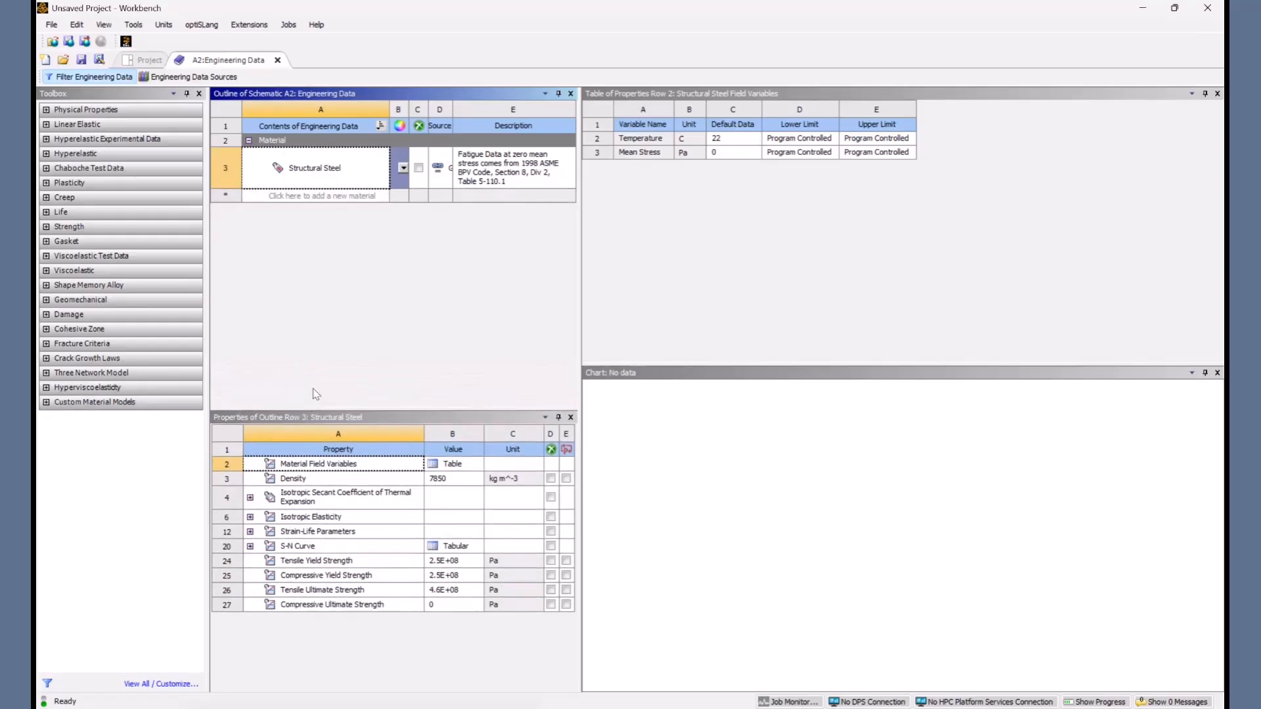
click(171, 78)
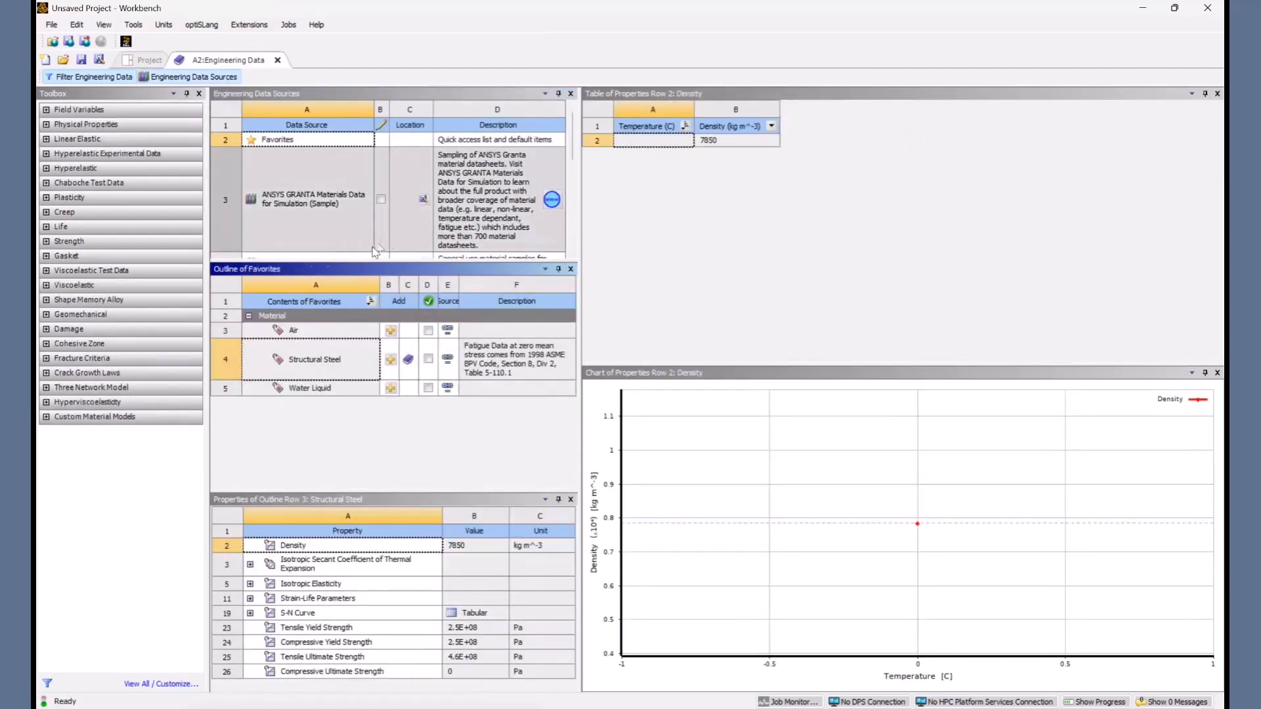
drag(363, 264, 351, 310)
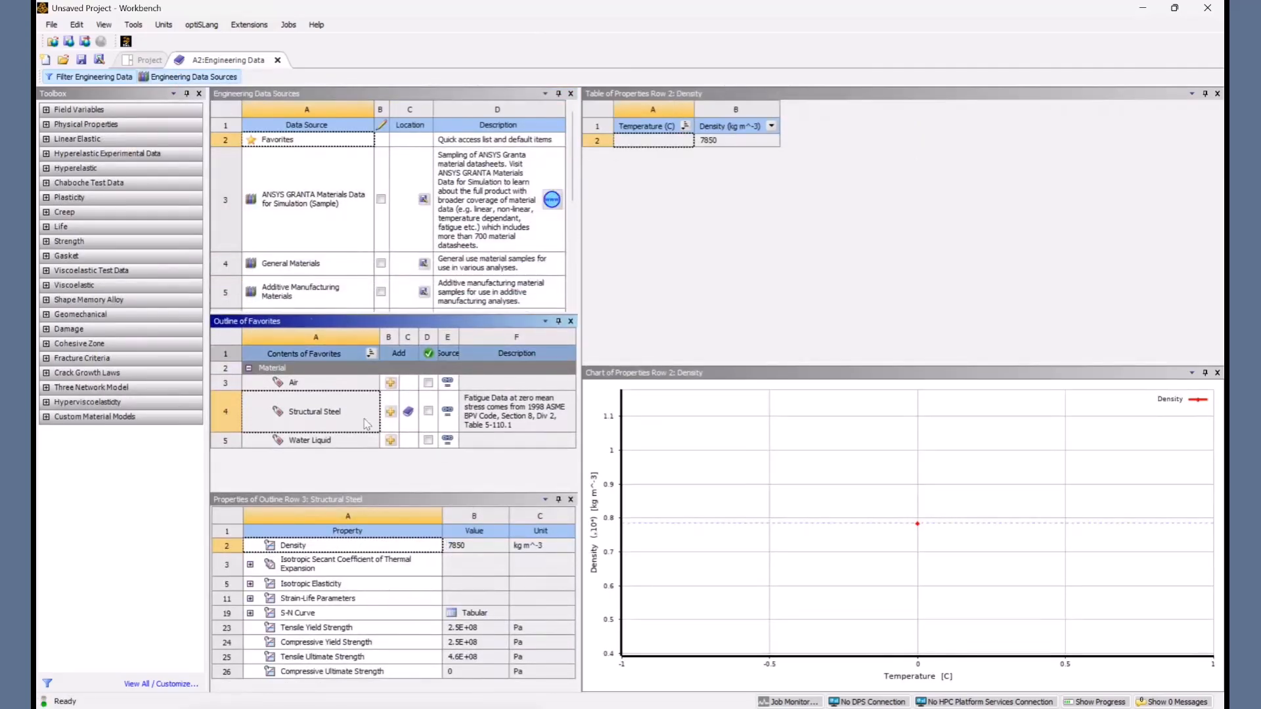
drag(387, 491, 386, 521)
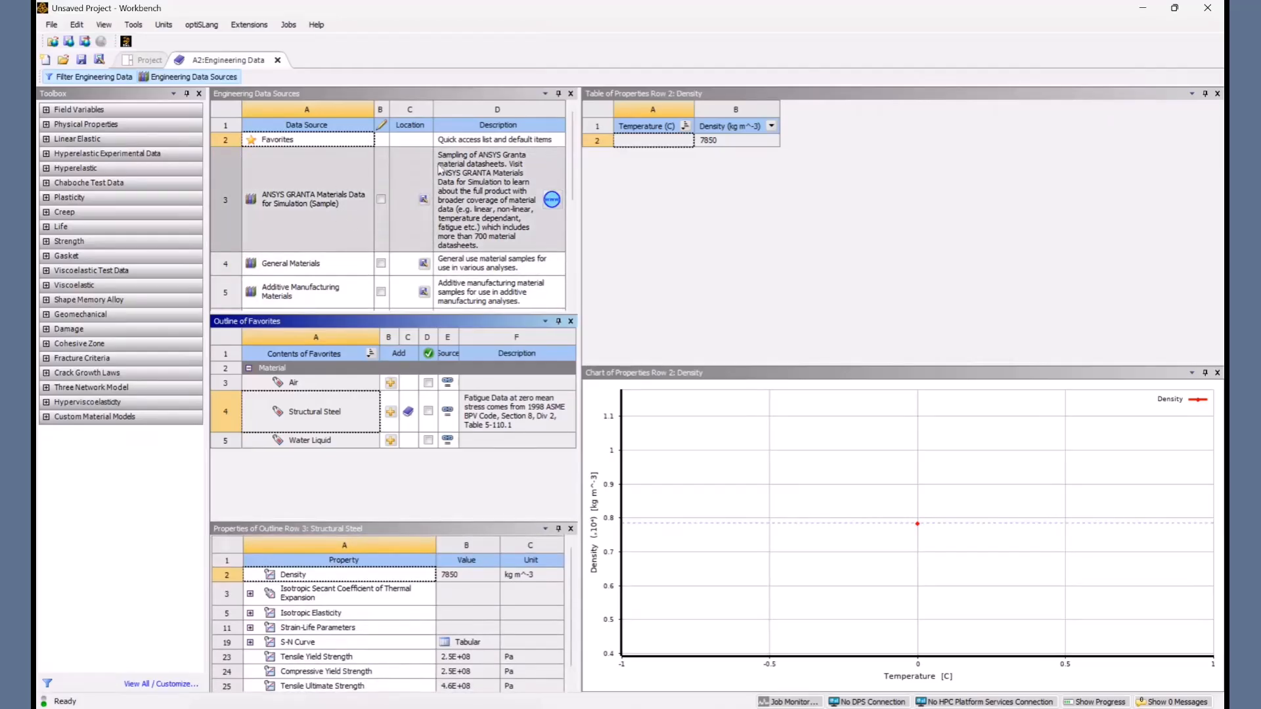
Step: Add Gray Cast Iron and Polyethylene from the General Materials source, then return to the project's material list
scroll(349, 201, down, 3)
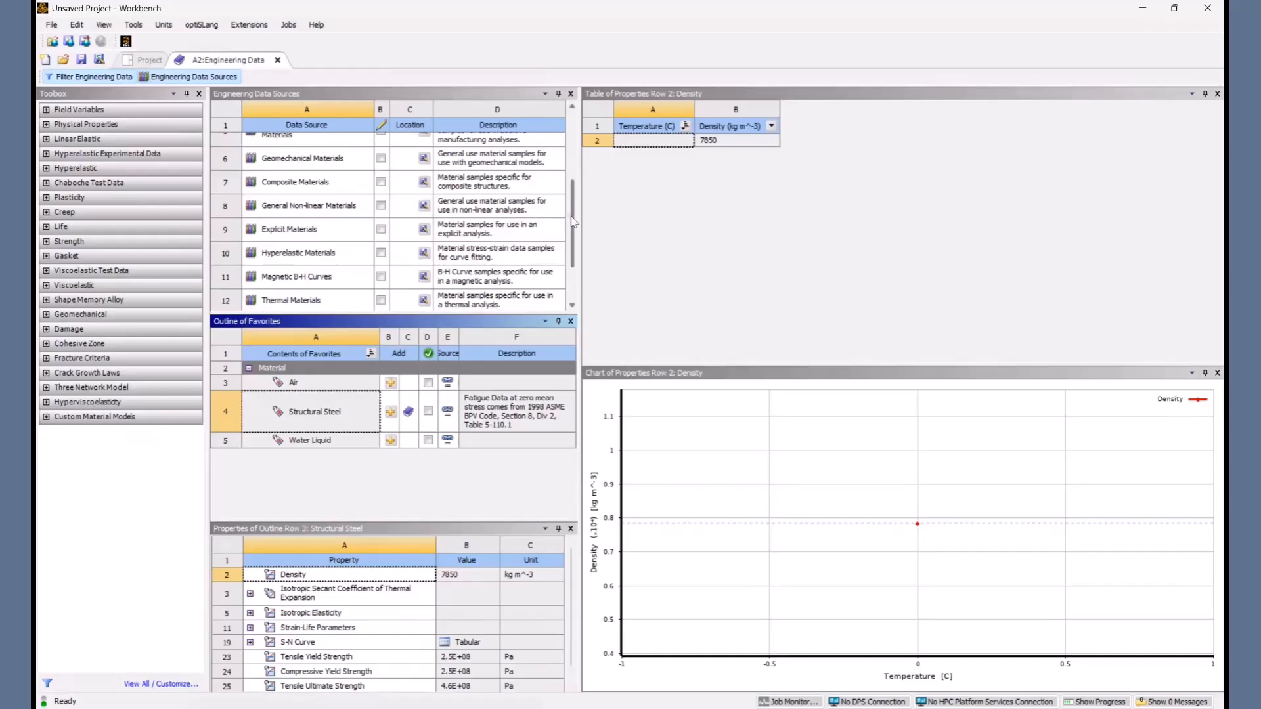
drag(572, 222, 577, 185)
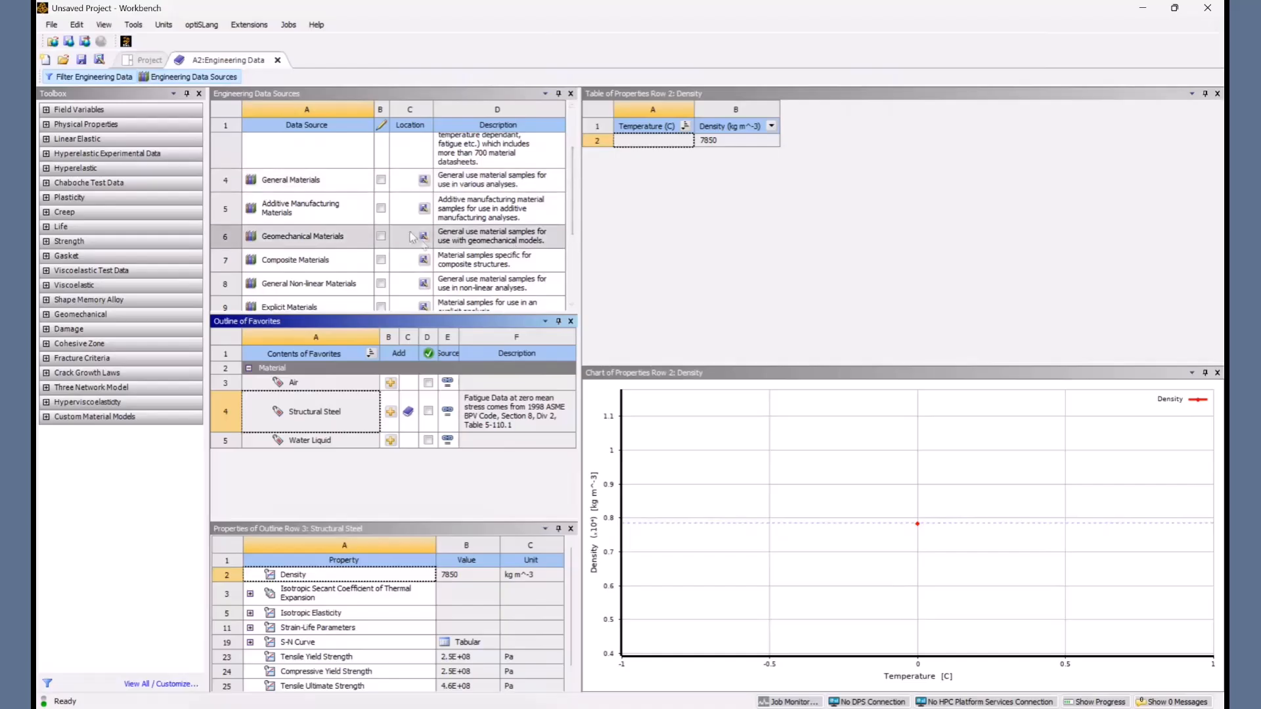
scroll(390, 231, up, 2)
click(294, 264)
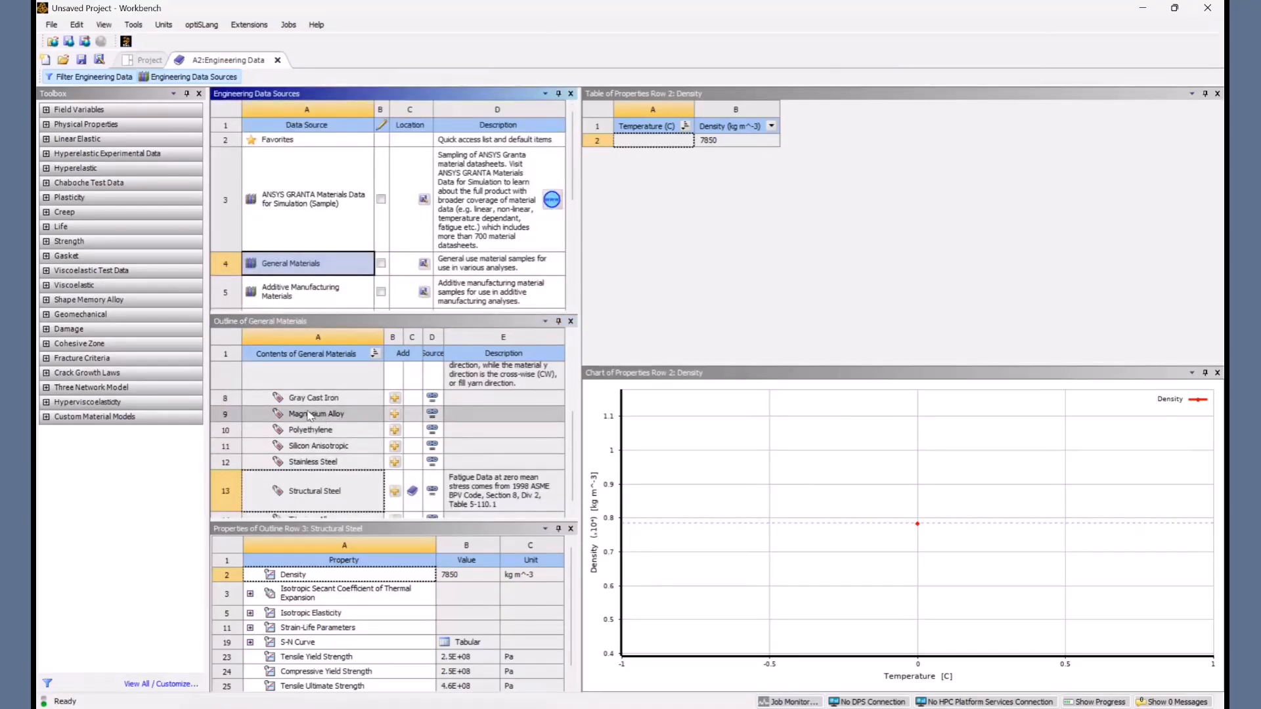
click(396, 400)
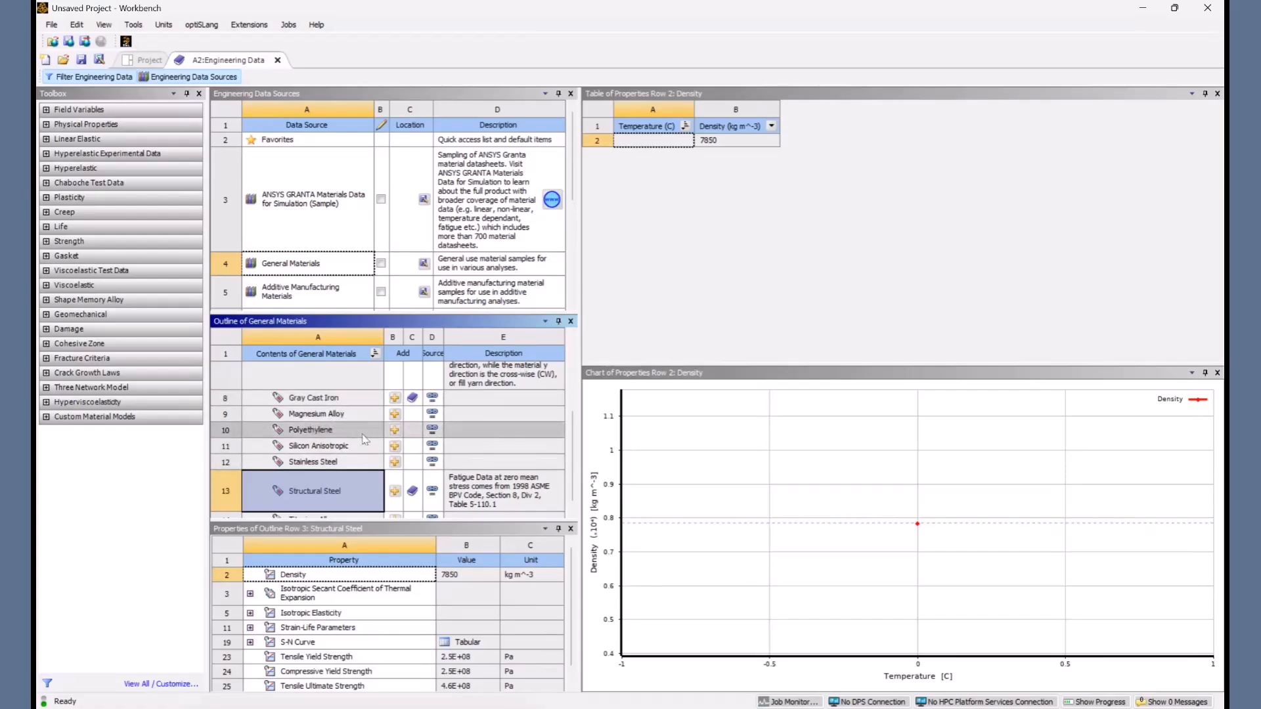
click(394, 430)
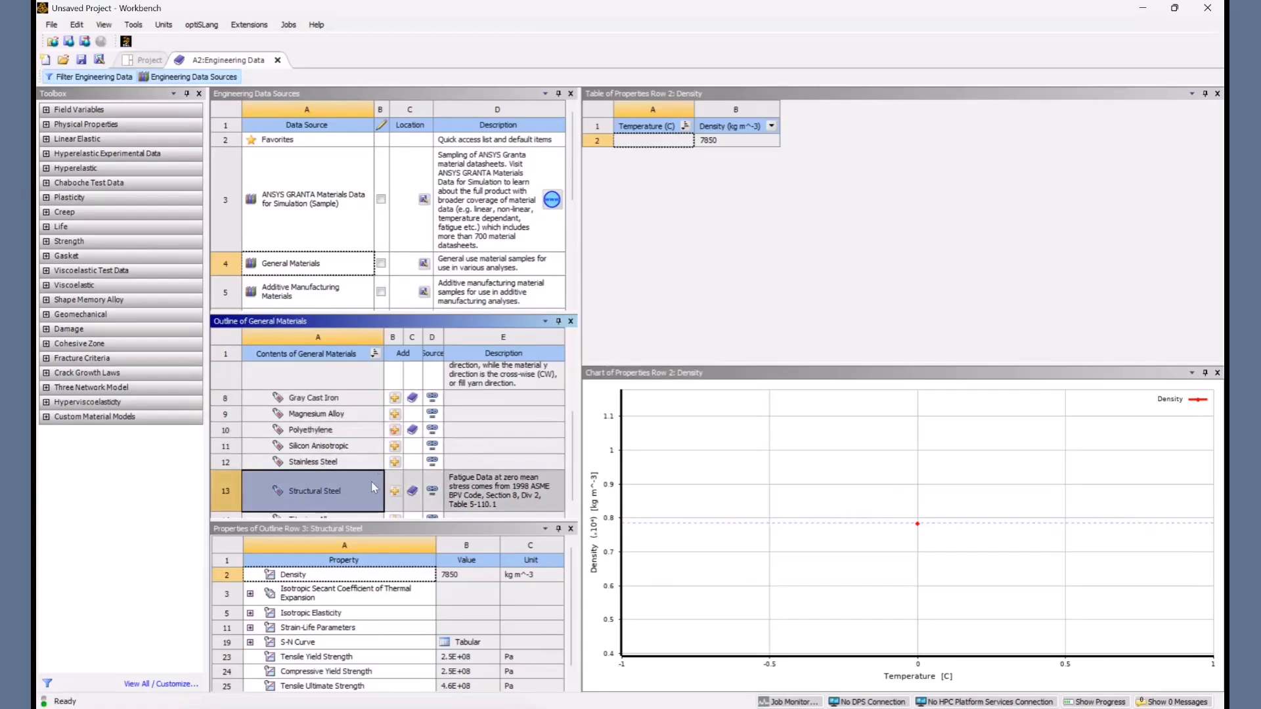
click(187, 77)
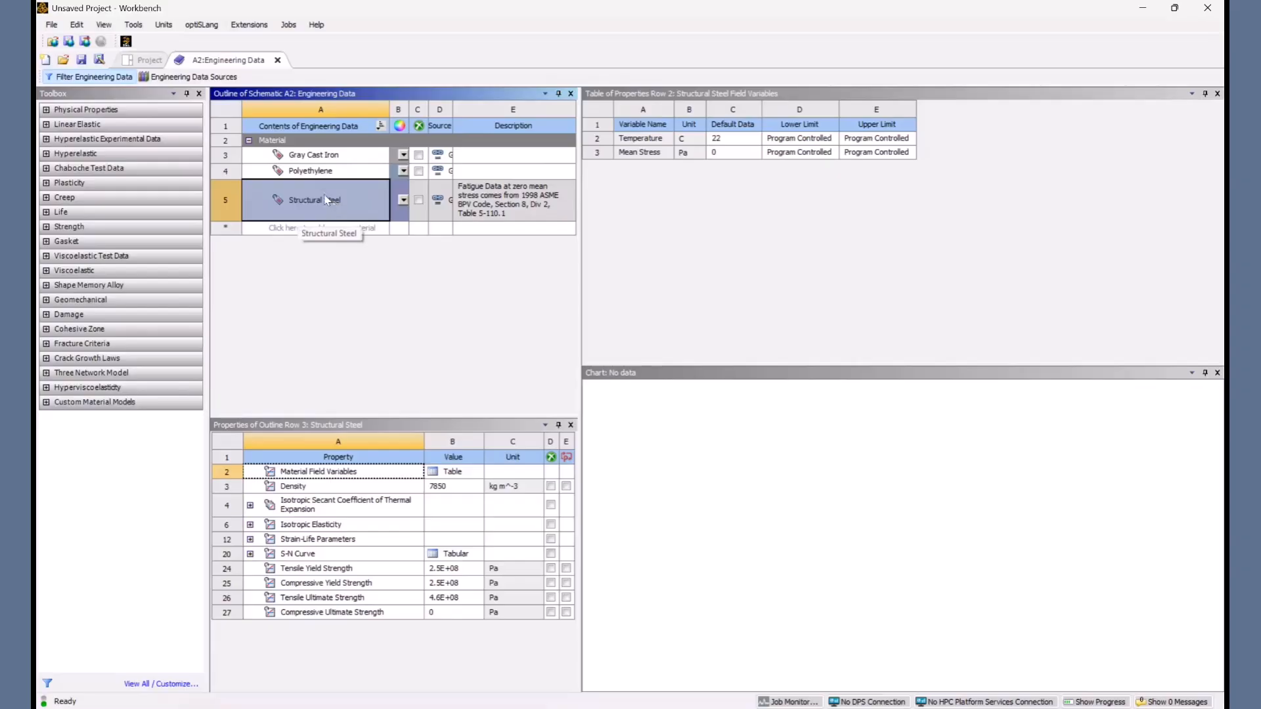
Step: Compare the material properties of Gray Cast Iron and Polyethylene
click(331, 173)
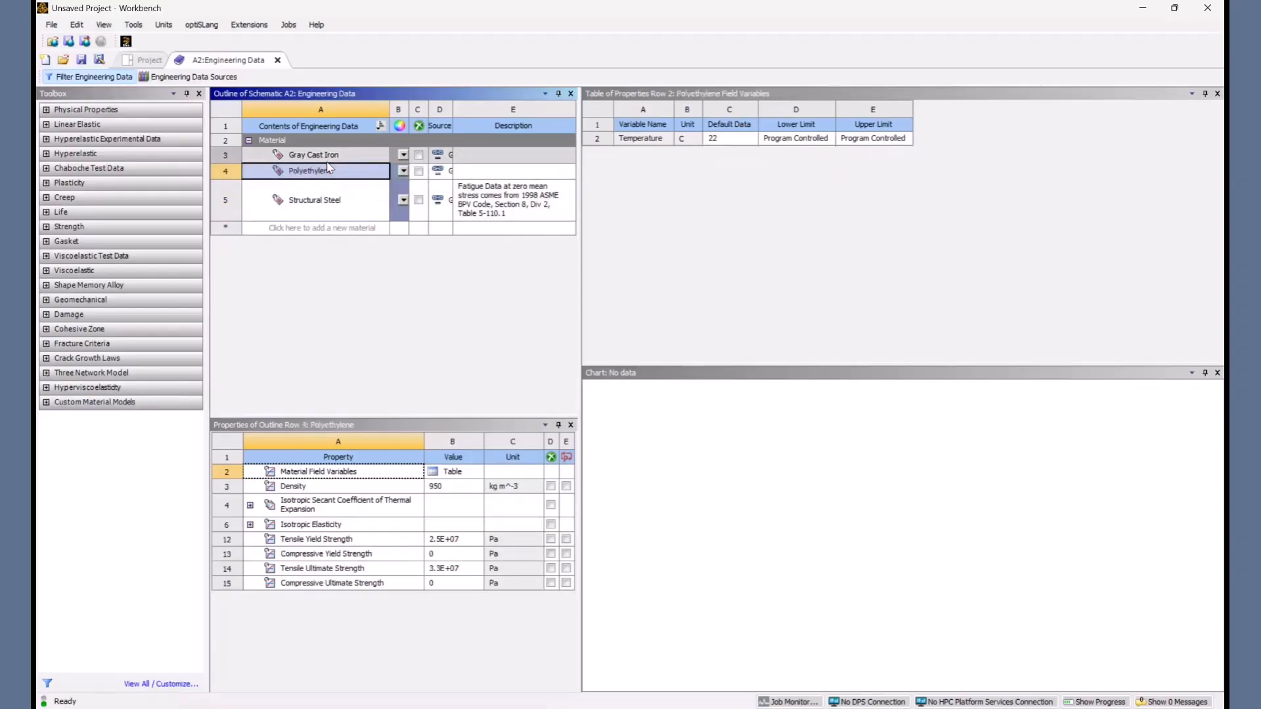
click(323, 158)
click(321, 169)
click(321, 160)
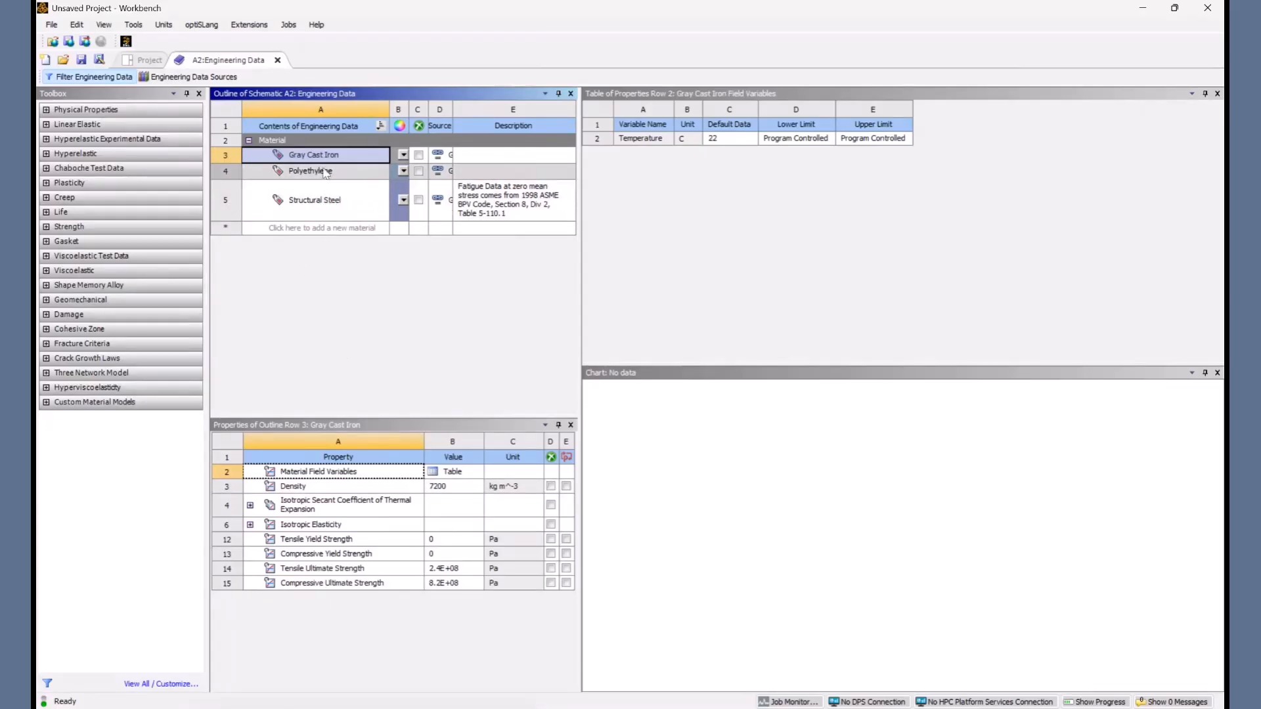
click(322, 171)
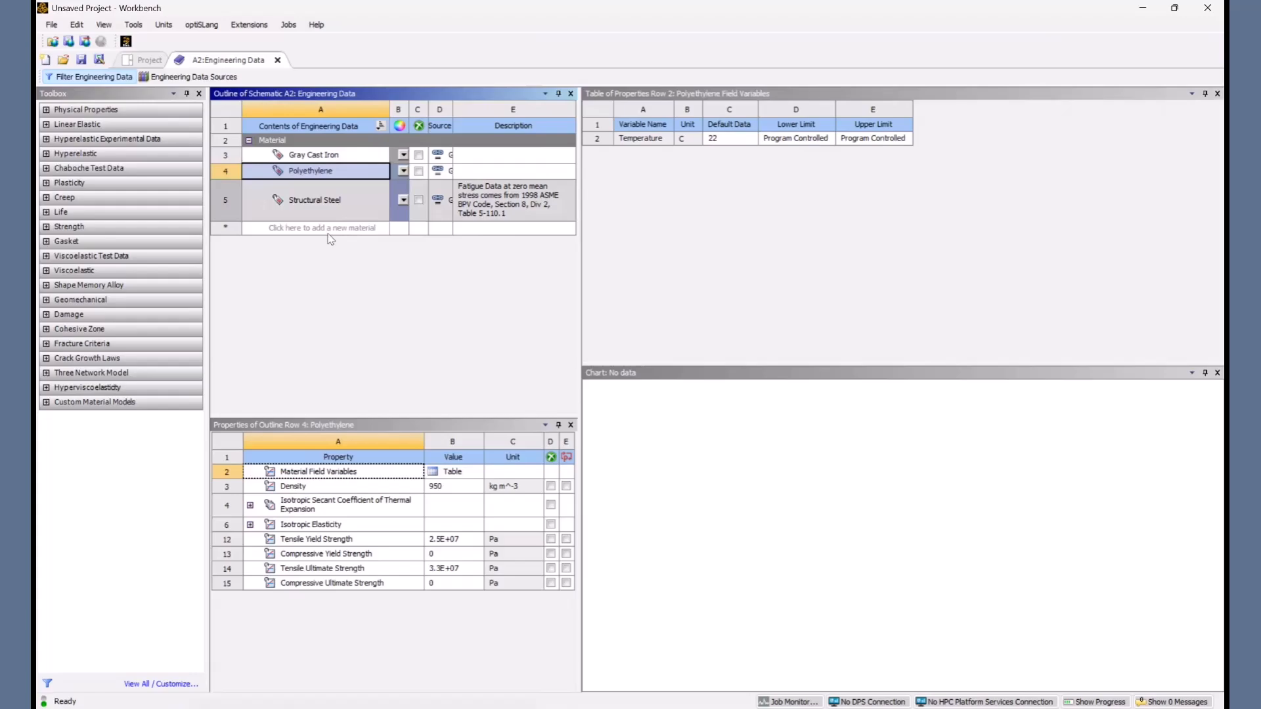
Step: Examine Polyethylene's elasticity, yield and ultimate strengths, density and material field variables
click(319, 524)
click(316, 539)
click(316, 553)
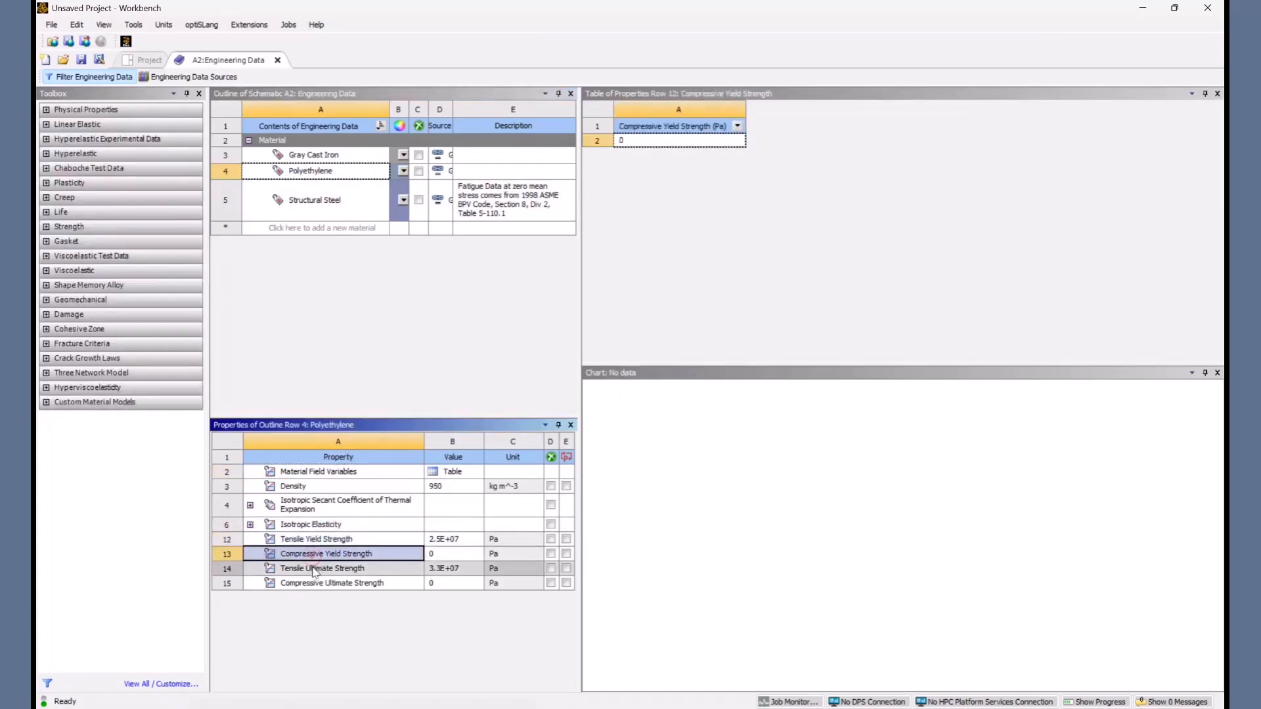
click(313, 570)
click(313, 584)
click(313, 570)
click(313, 555)
click(314, 542)
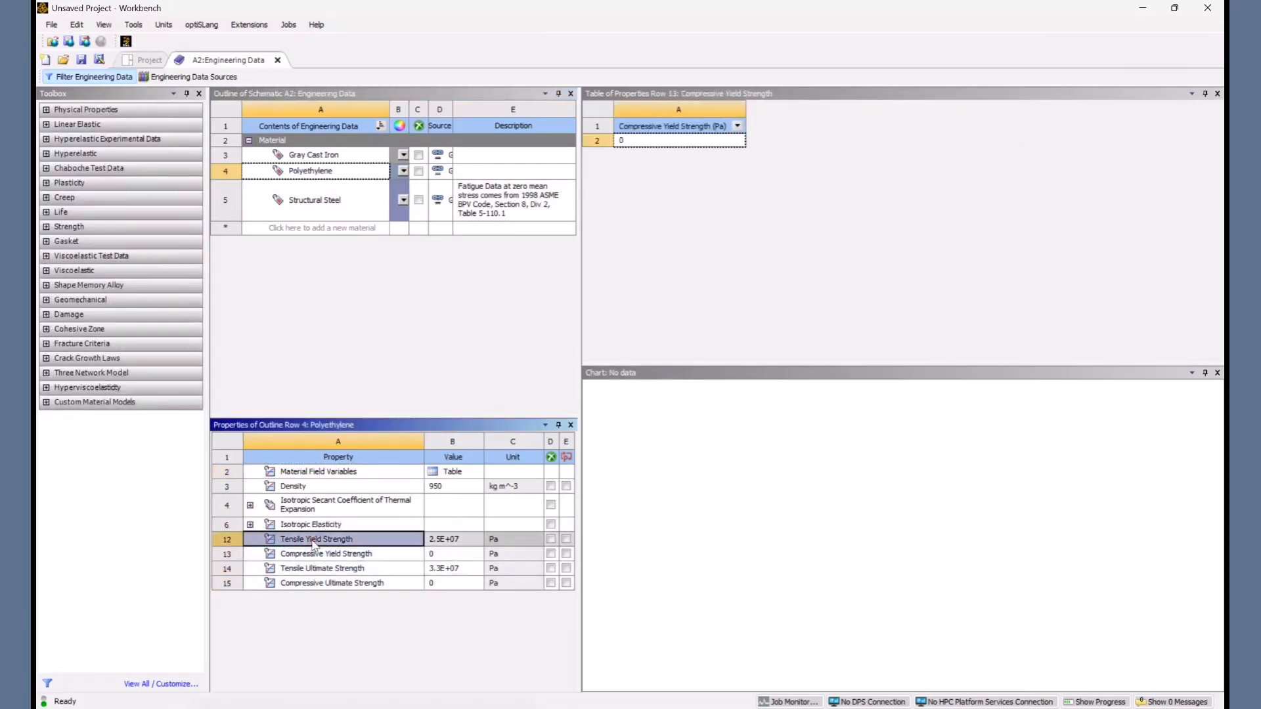
click(316, 524)
click(316, 486)
click(315, 472)
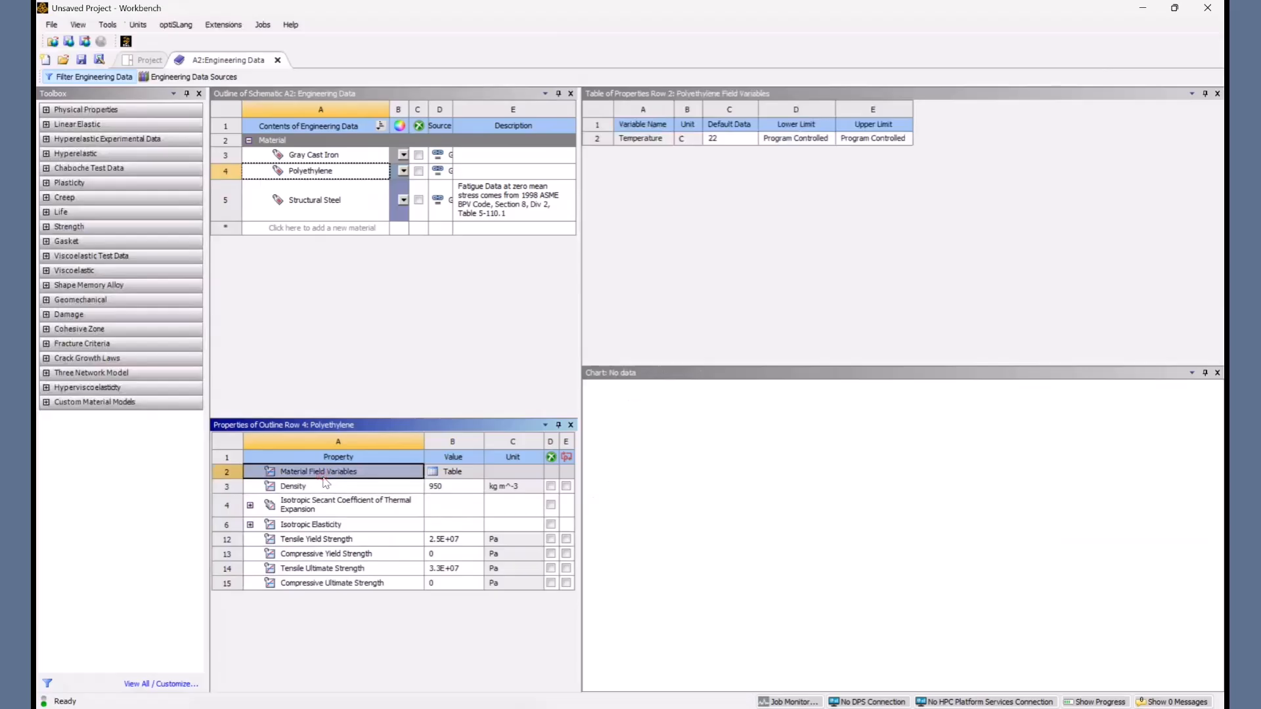
Step: Set Polyethylene's density to 1000 kg m^-3 and close Engineering Data to return to the project schematic
click(476, 487)
click(460, 487)
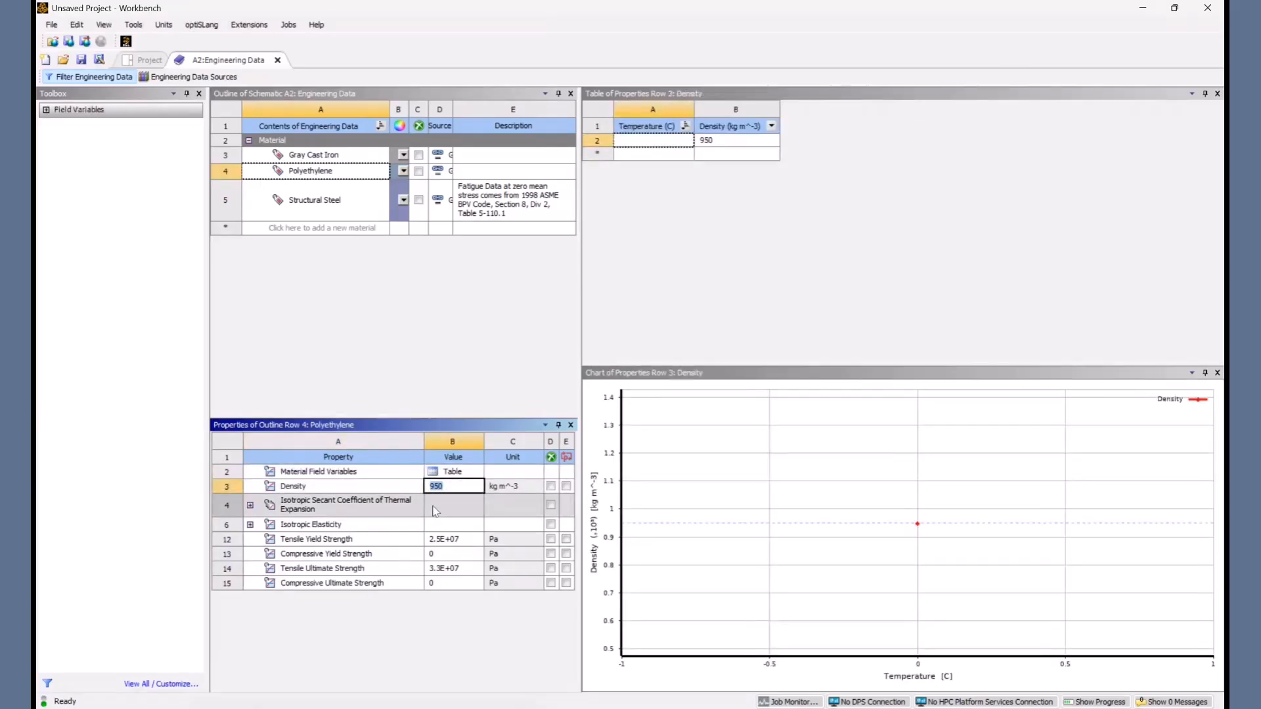
text(1000)
click(433, 511)
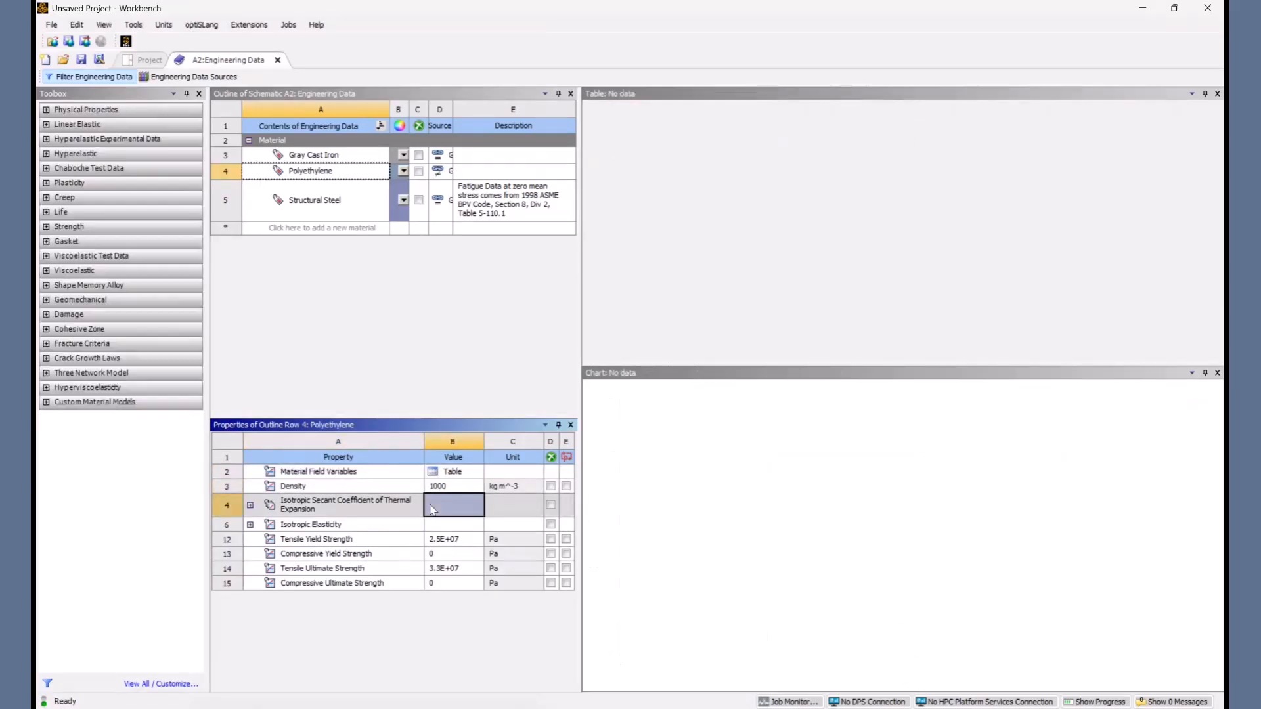
click(338, 311)
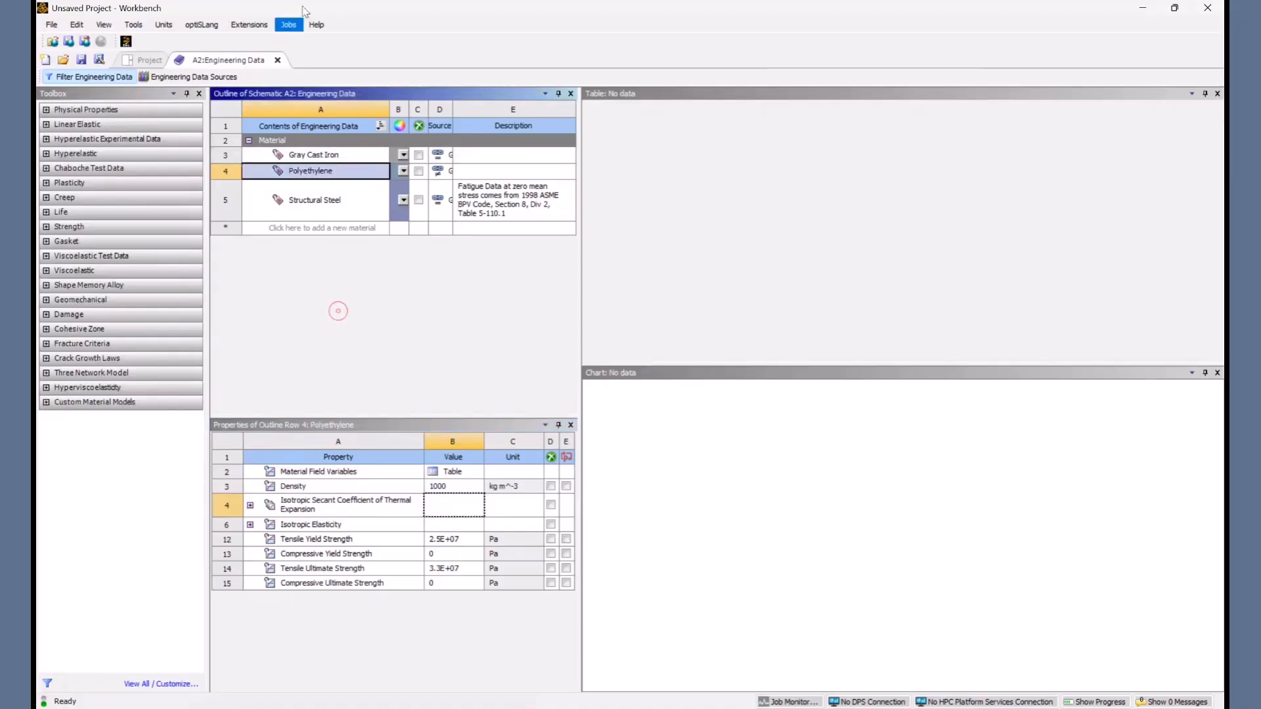
click(277, 60)
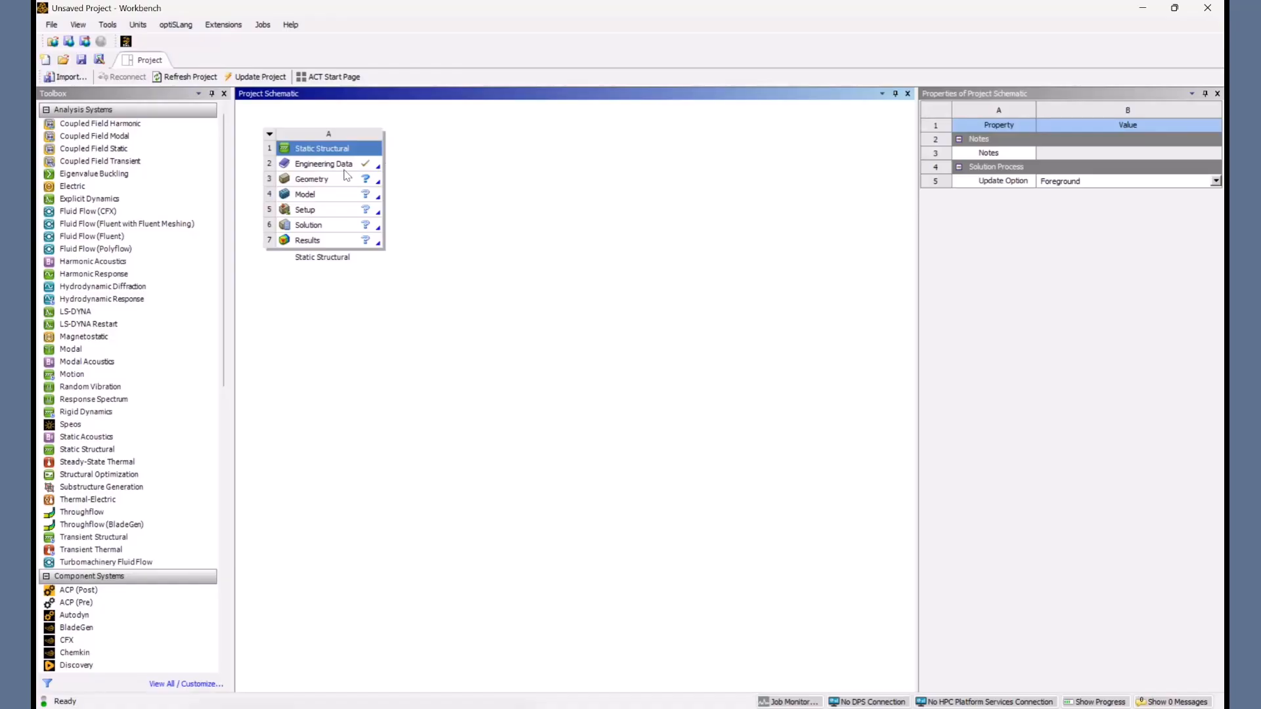
Step: Review the Geometry cell's creation and import options and the properties of the Model, Setup and Solution cells
click(320, 180)
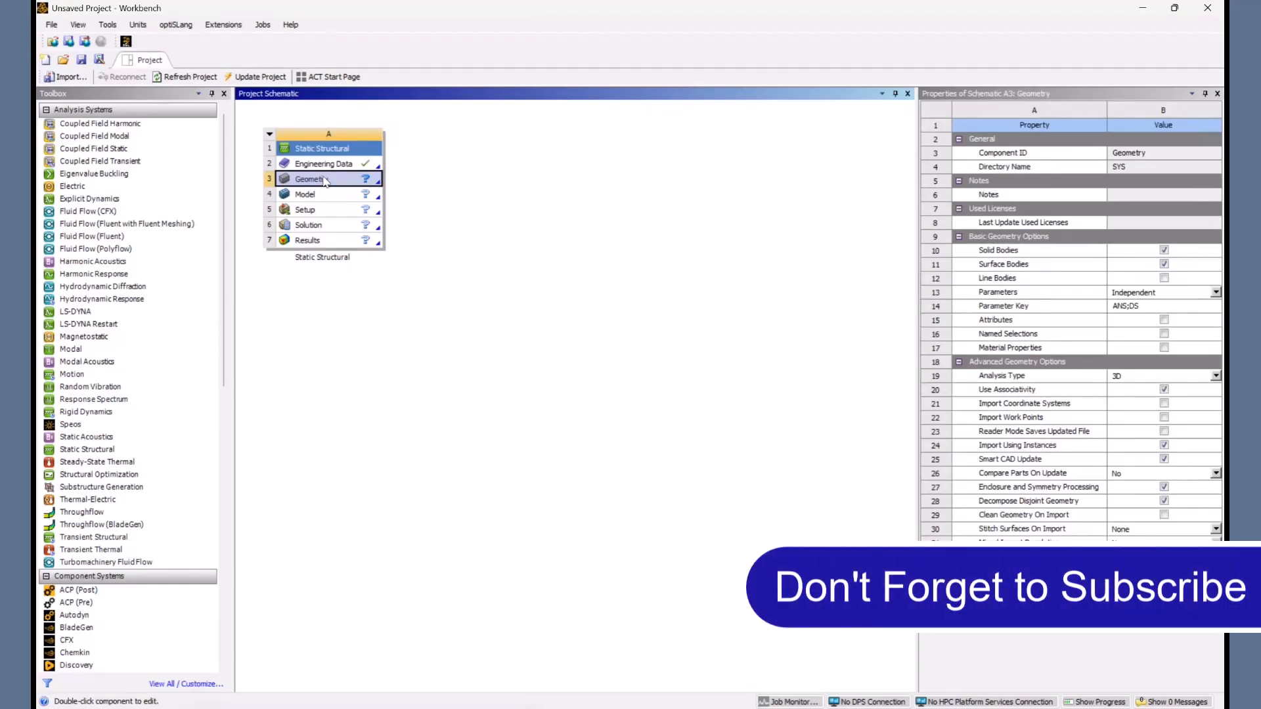
right_click(325, 181)
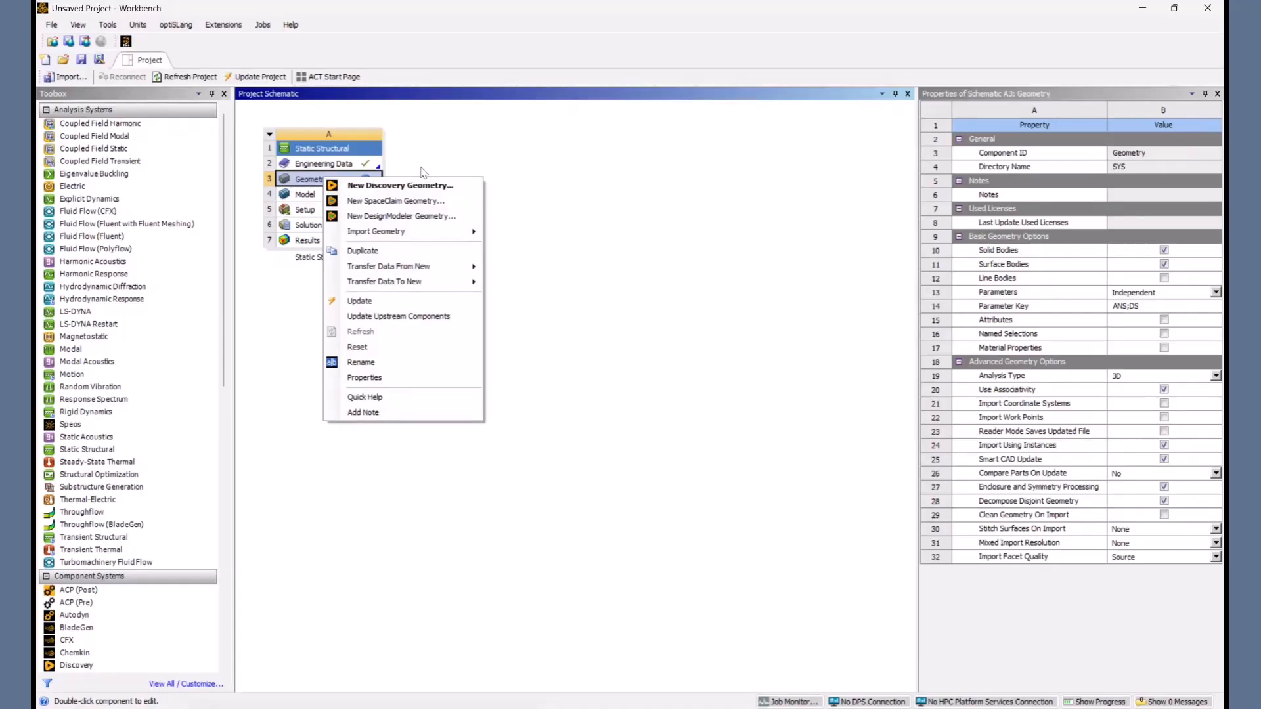
click(452, 138)
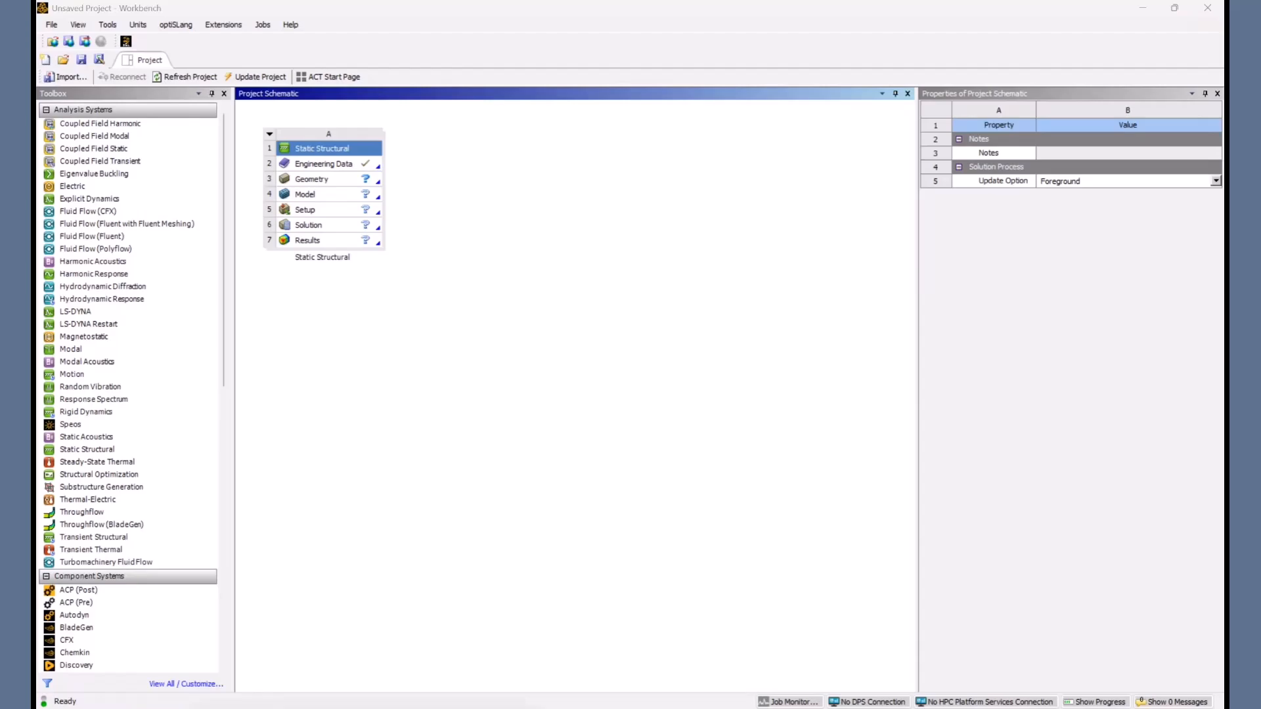
click(295, 194)
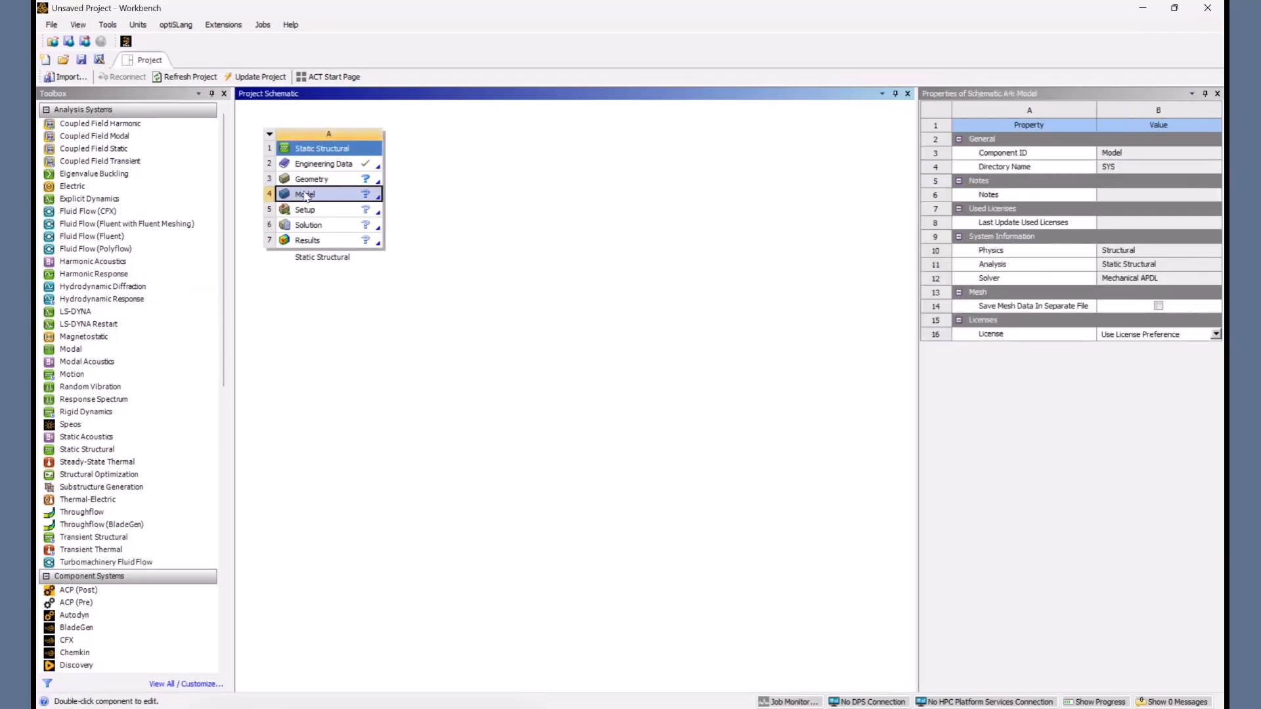
click(306, 211)
click(305, 225)
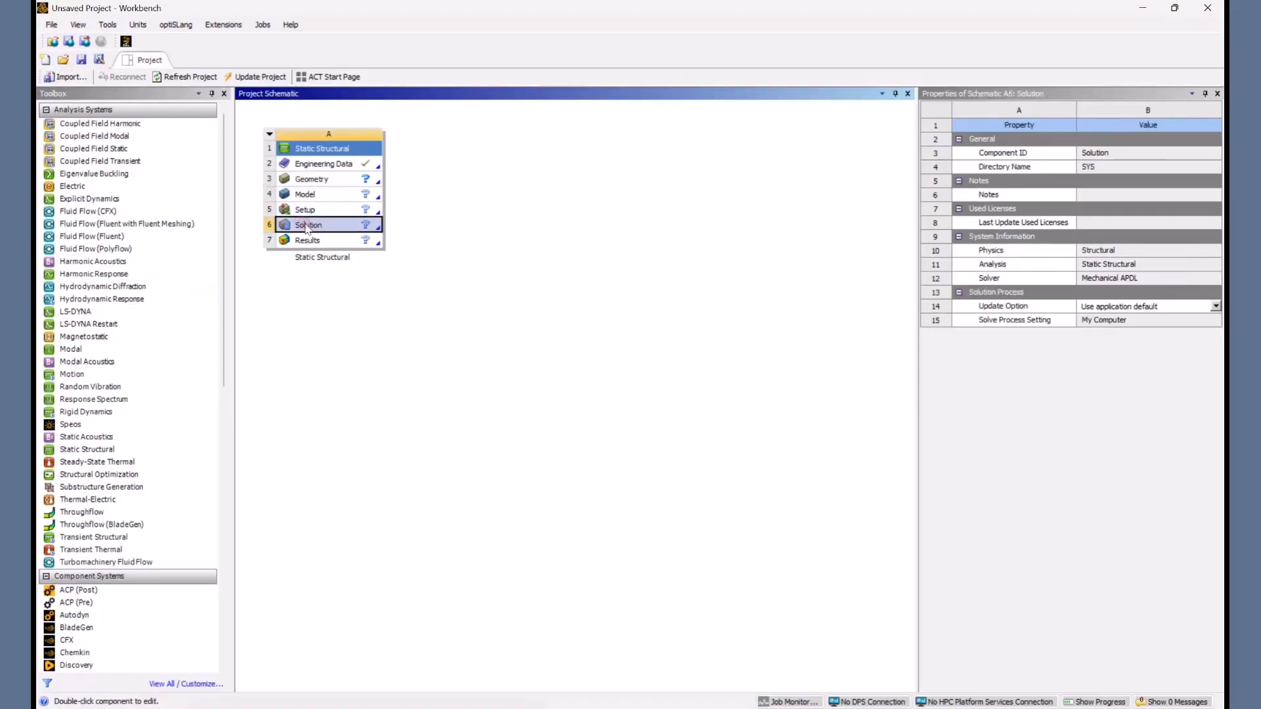